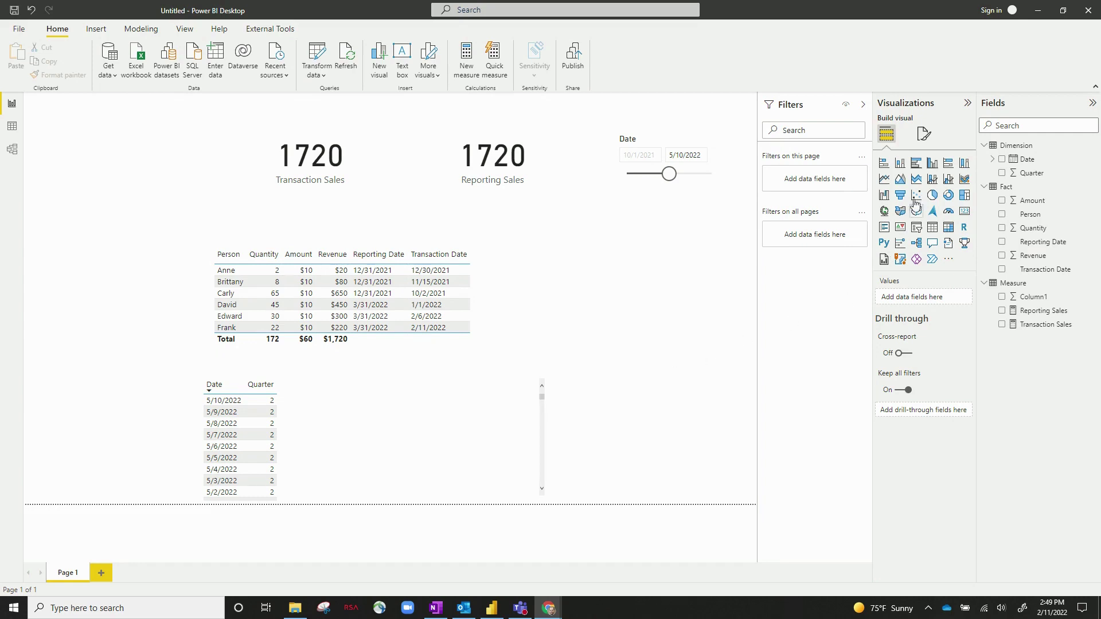
- Collapse the Fields pane tables, expand Dimension, and select the Date and Quarter table visual
click(984, 146)
click(985, 159)
click(984, 173)
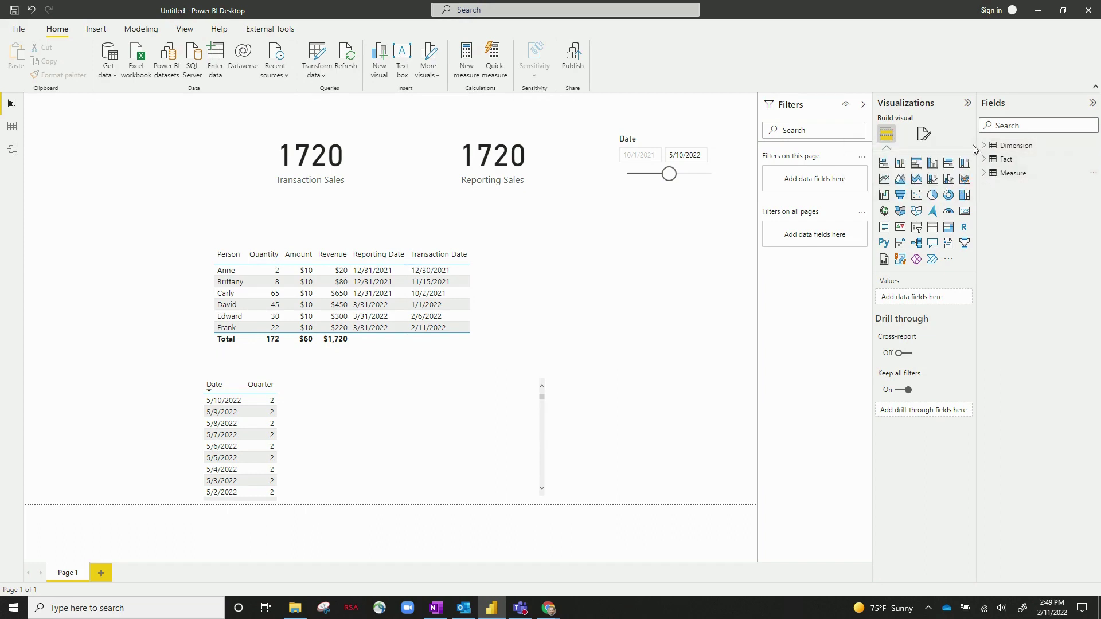
click(984, 146)
click(348, 384)
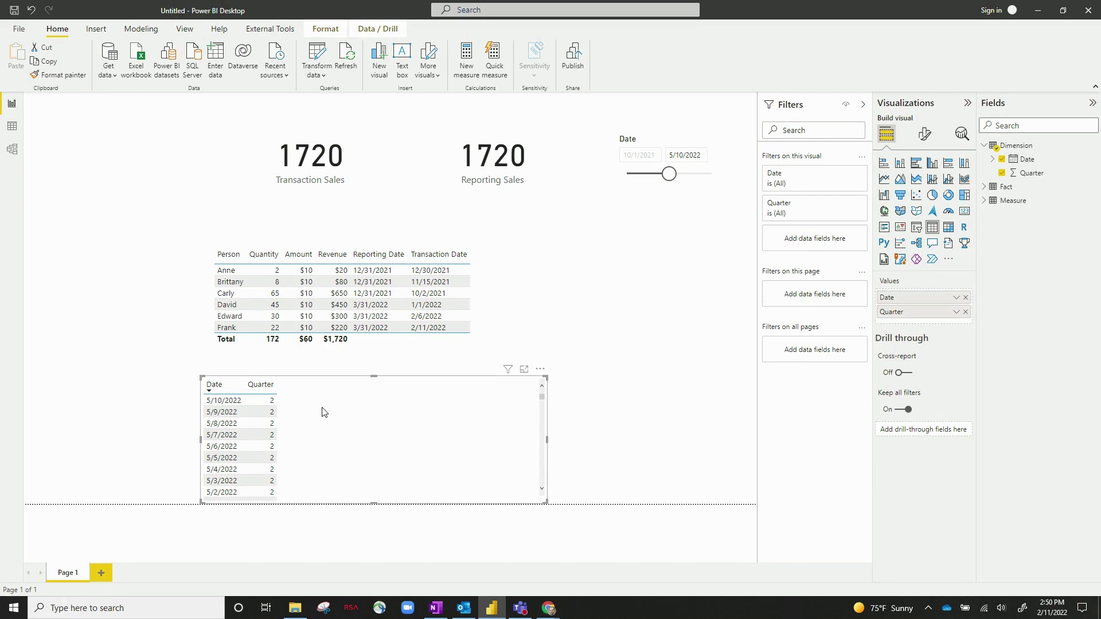
- Inspect the Person sales table visual and review the Fact–Dimension relationships in model view
click(527, 268)
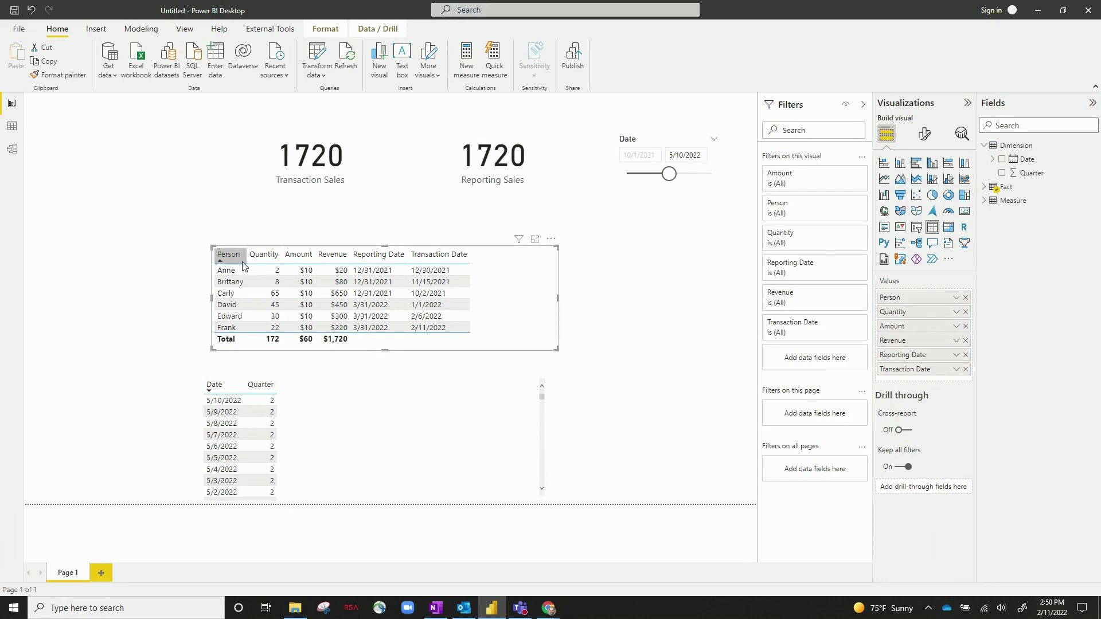
click(304, 262)
click(352, 265)
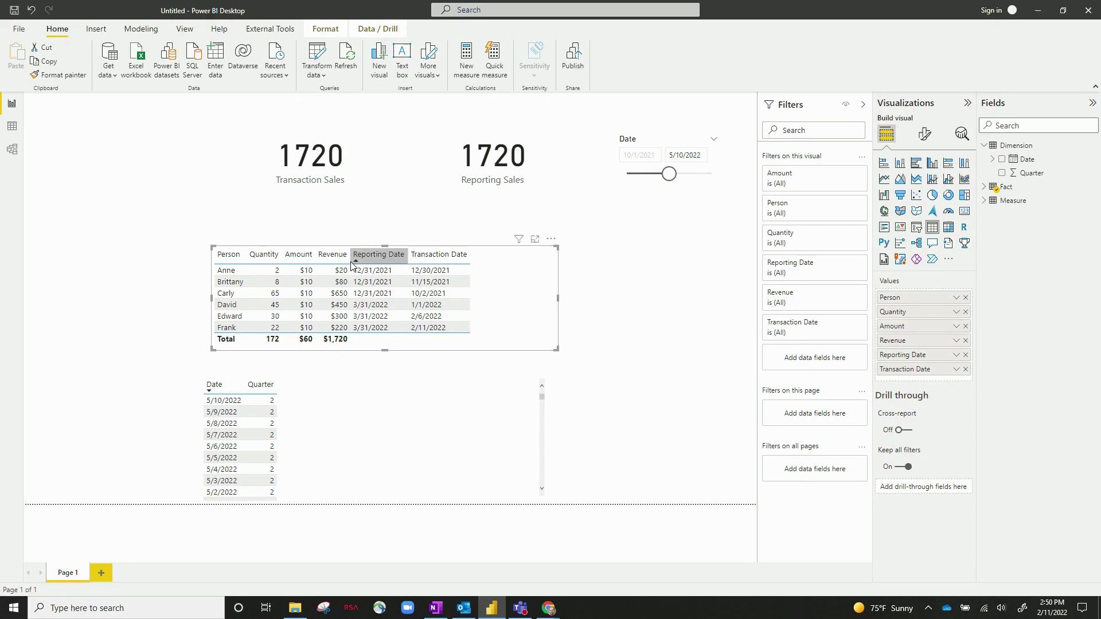
click(442, 263)
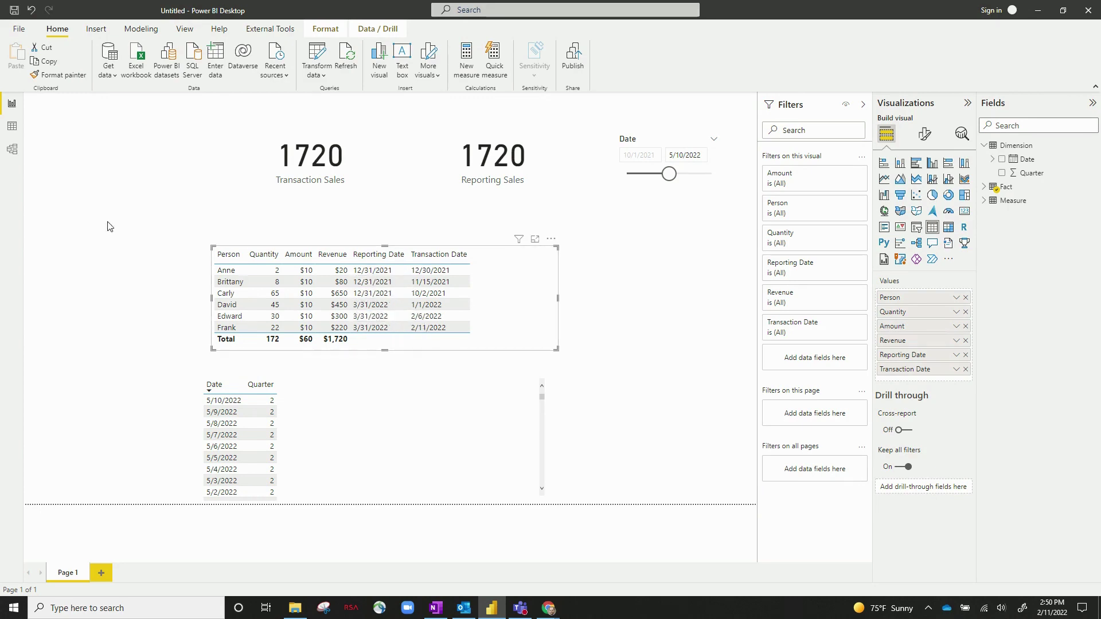
click(12, 150)
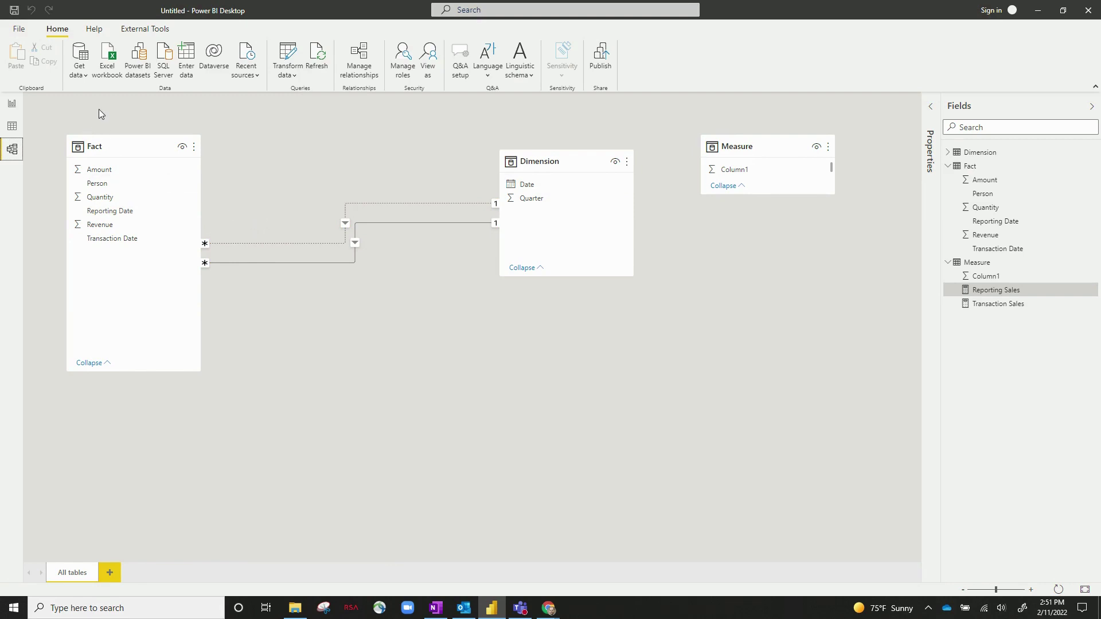
click(13, 104)
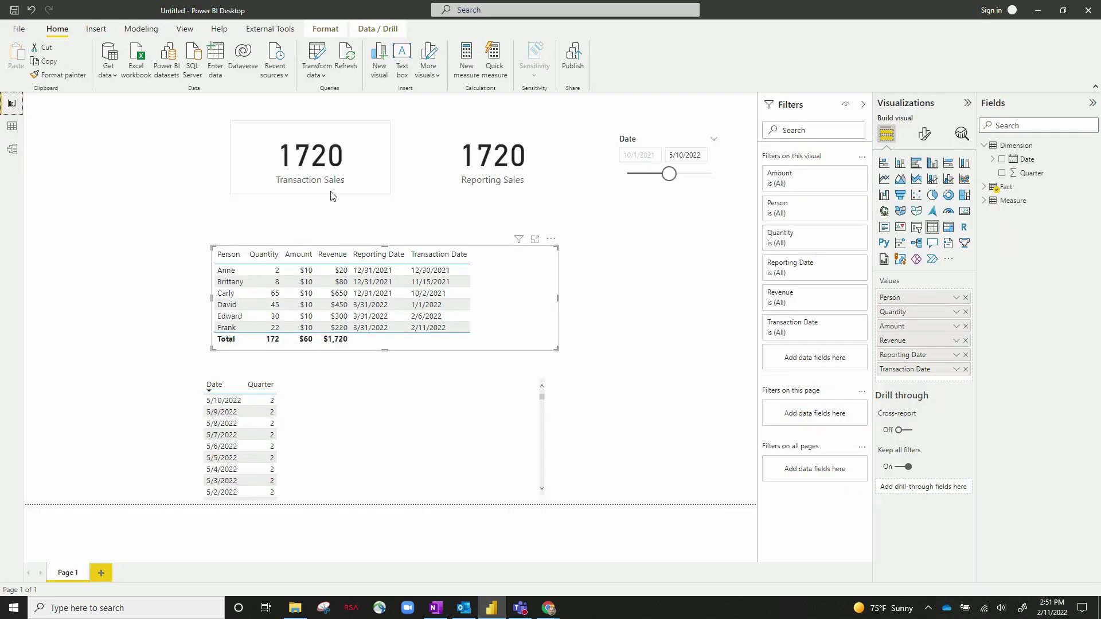
- Examine the Transaction Sales and Reporting Sales cards and the Transaction Sales measure formula
click(383, 167)
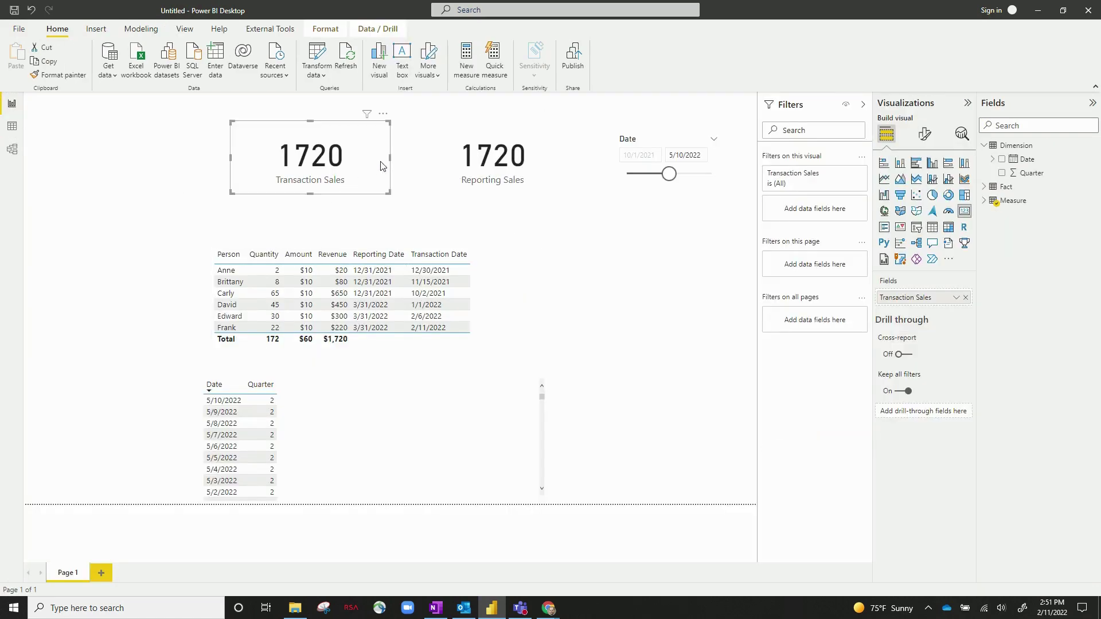
click(984, 201)
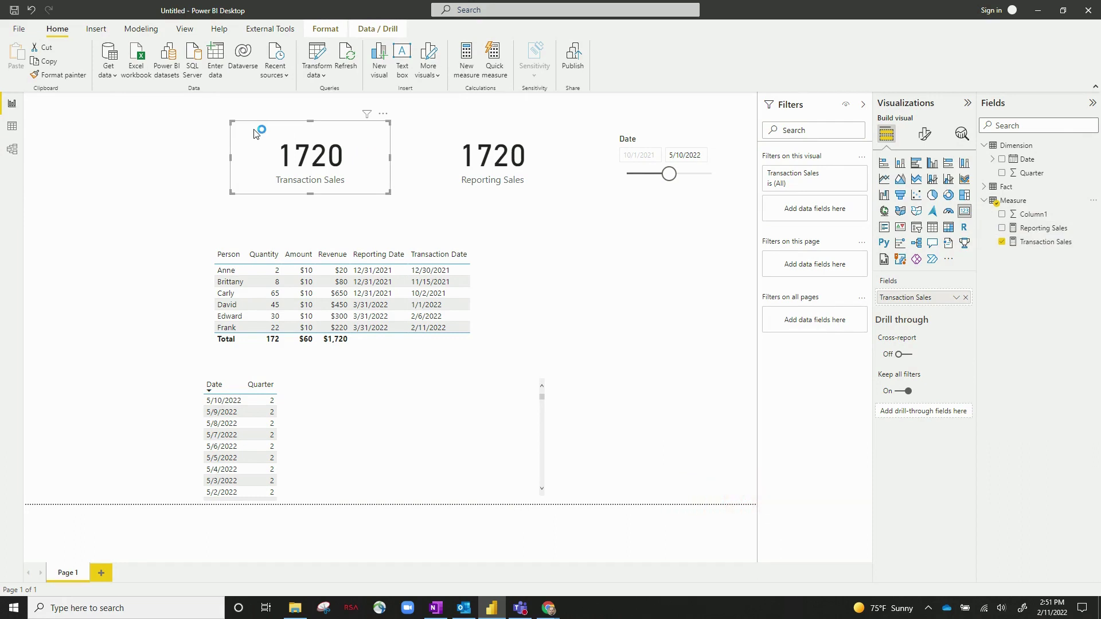
click(477, 137)
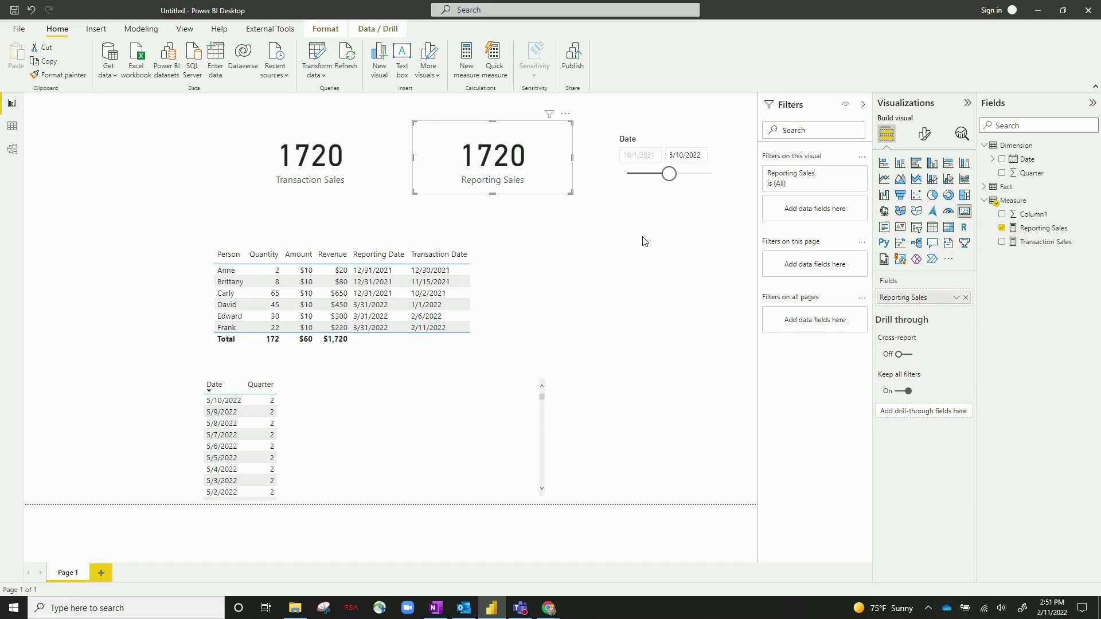
click(1032, 242)
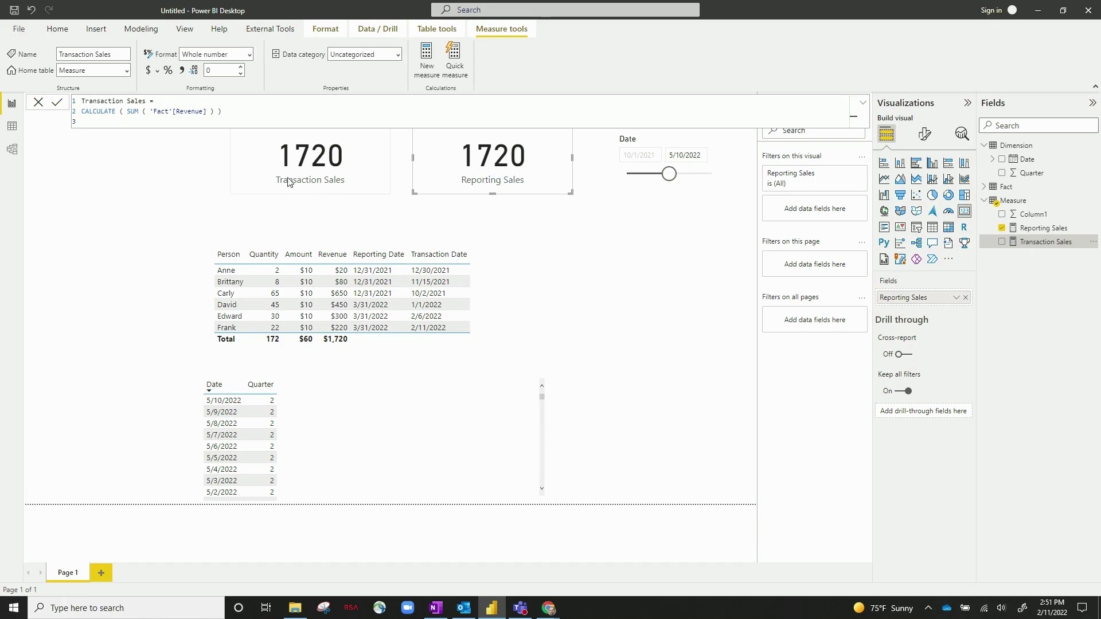
click(250, 176)
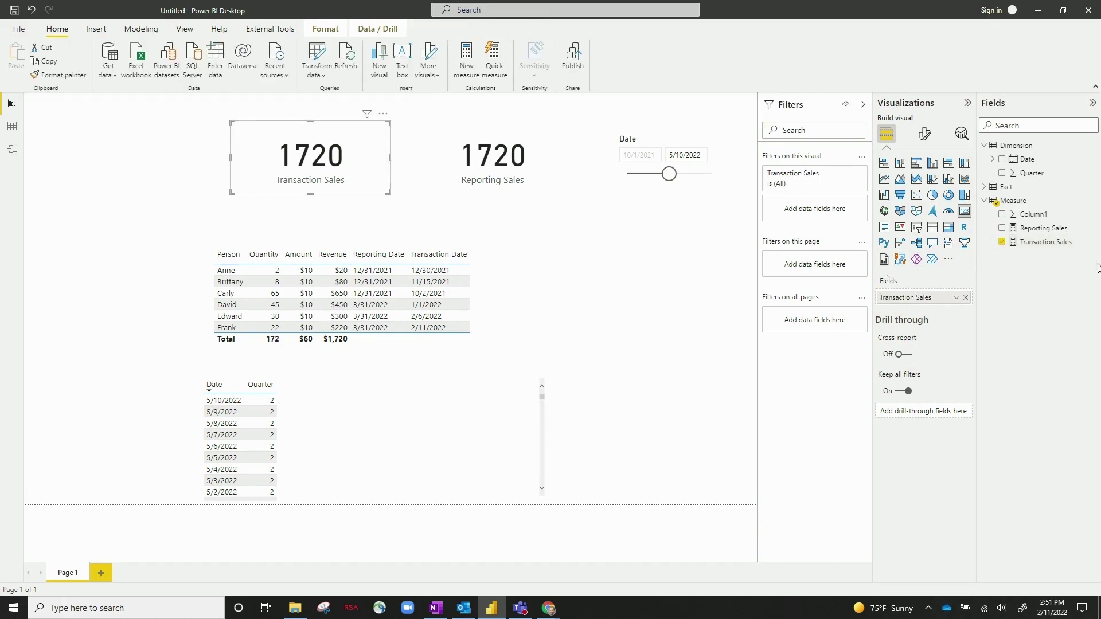
- Open the Reporting Sales formula and highlight its Reporting Date reference inside USERELATIONSHIP
click(1057, 229)
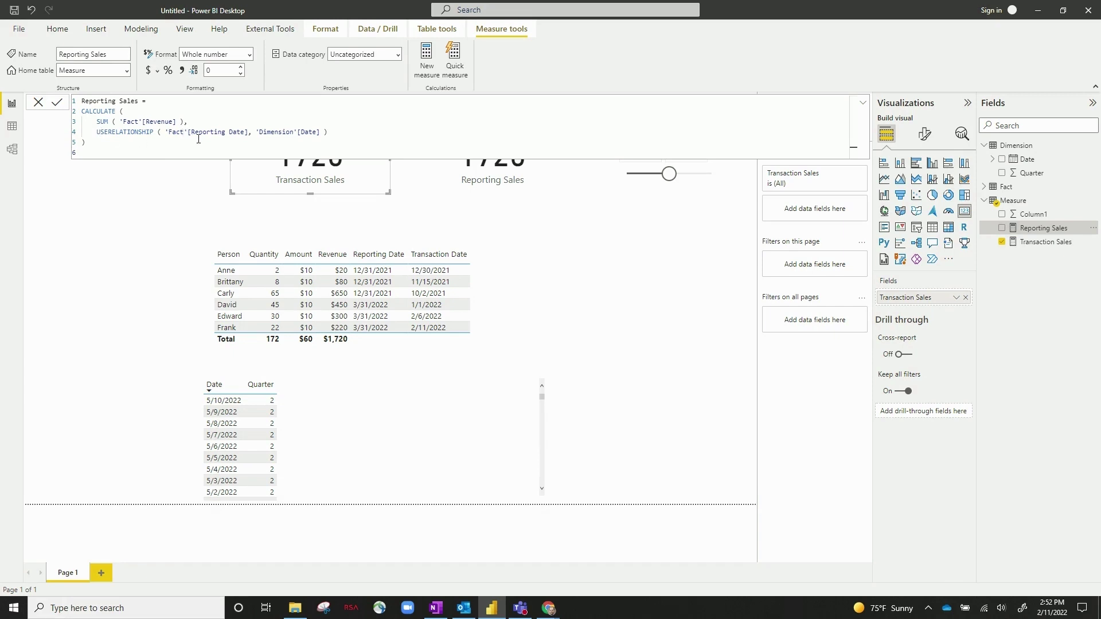
drag(167, 133, 237, 133)
click(166, 132)
- Compare the Fact–Dimension relationships with the two date columns in Reporting Sales' USERELATIONSHIP
click(12, 149)
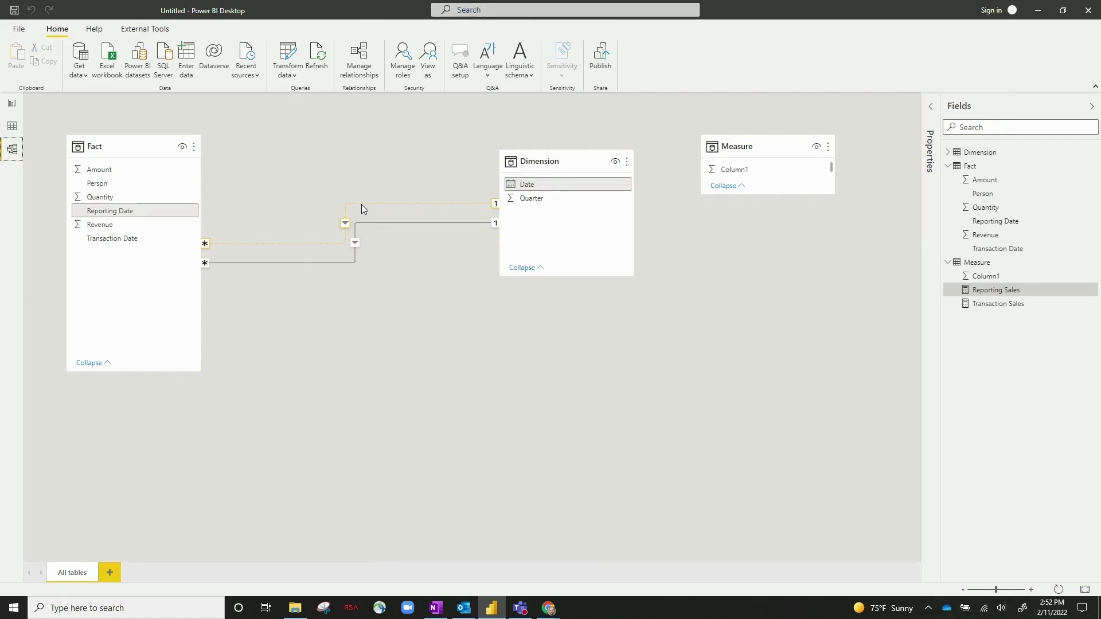
click(11, 103)
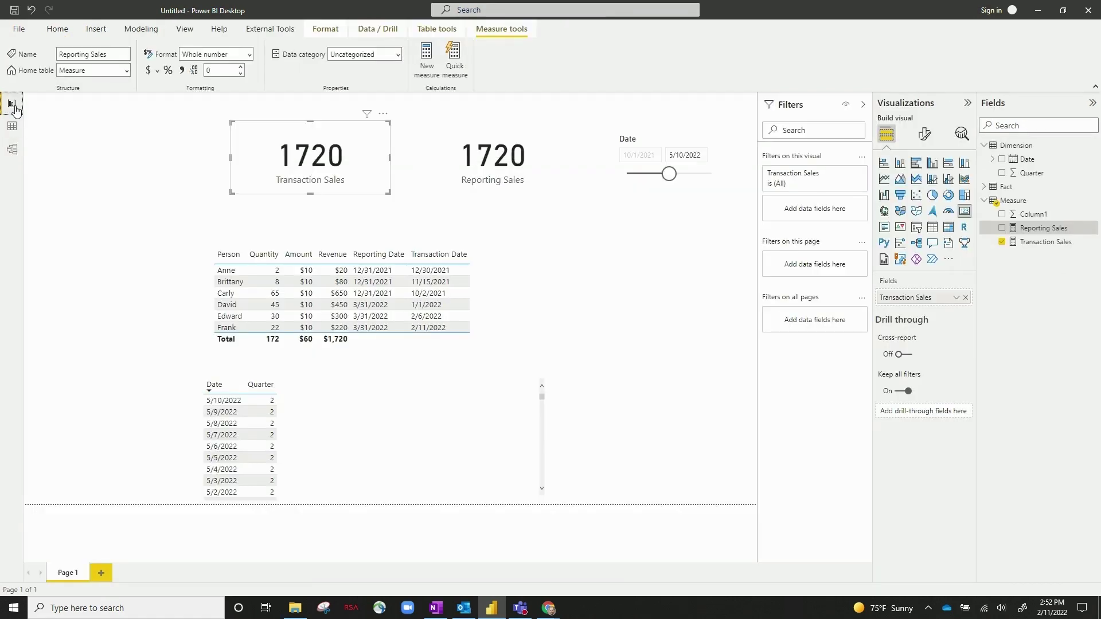
click(1043, 228)
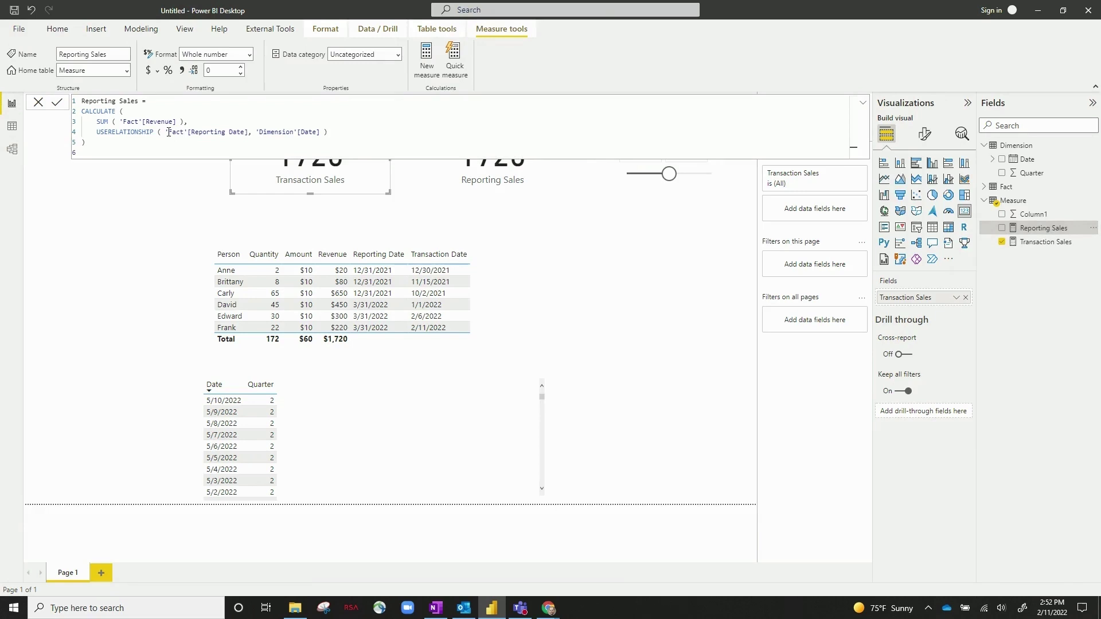
drag(165, 132, 188, 132)
click(264, 133)
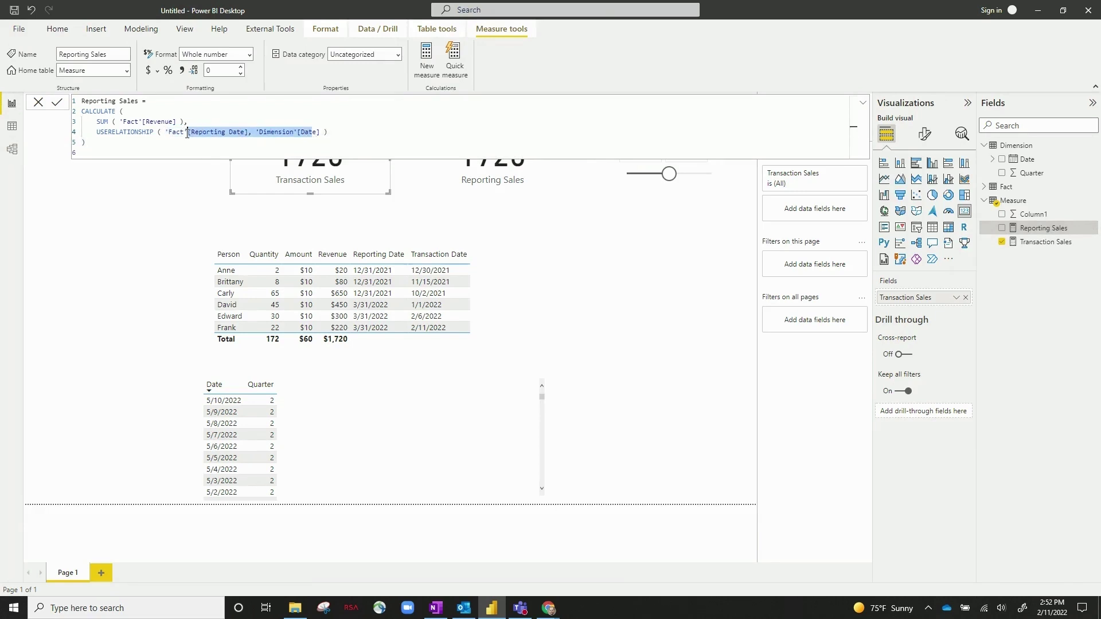
click(146, 178)
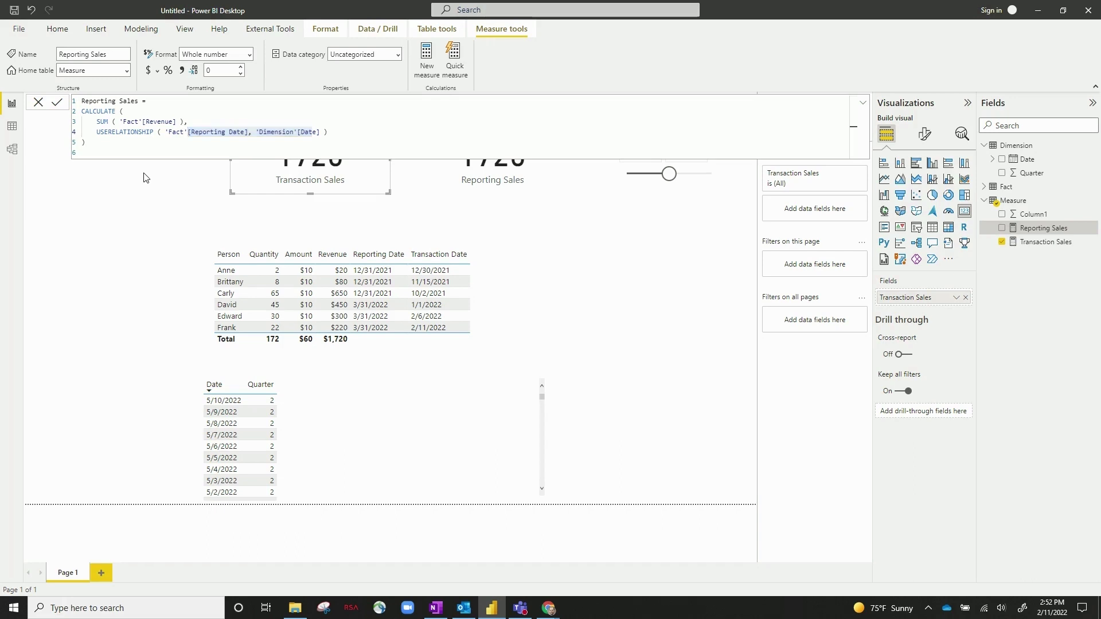
click(863, 107)
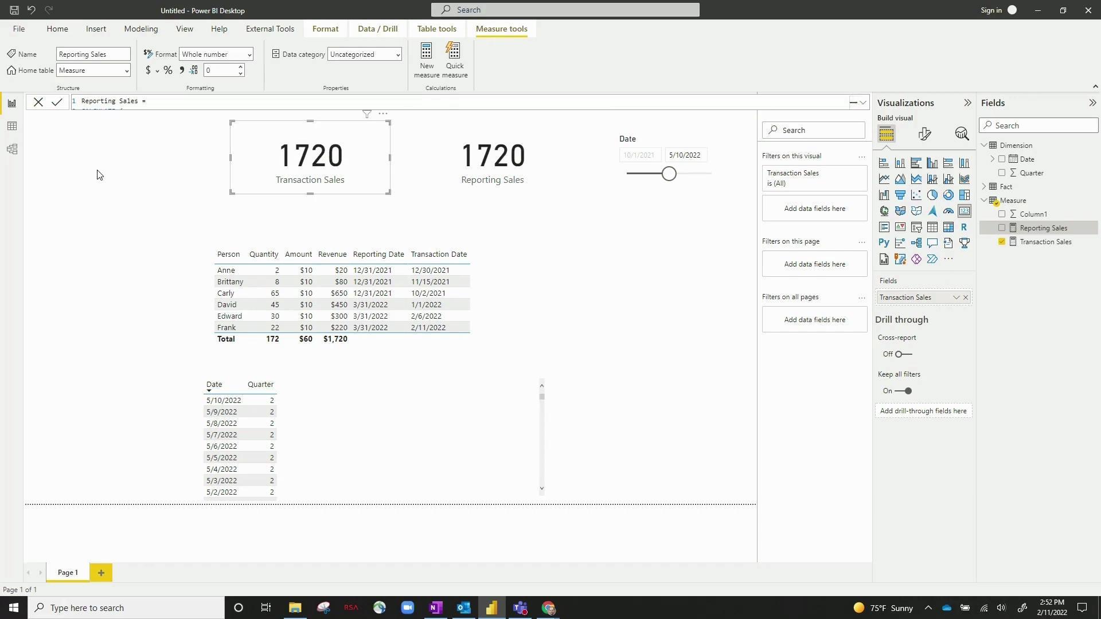
click(1028, 172)
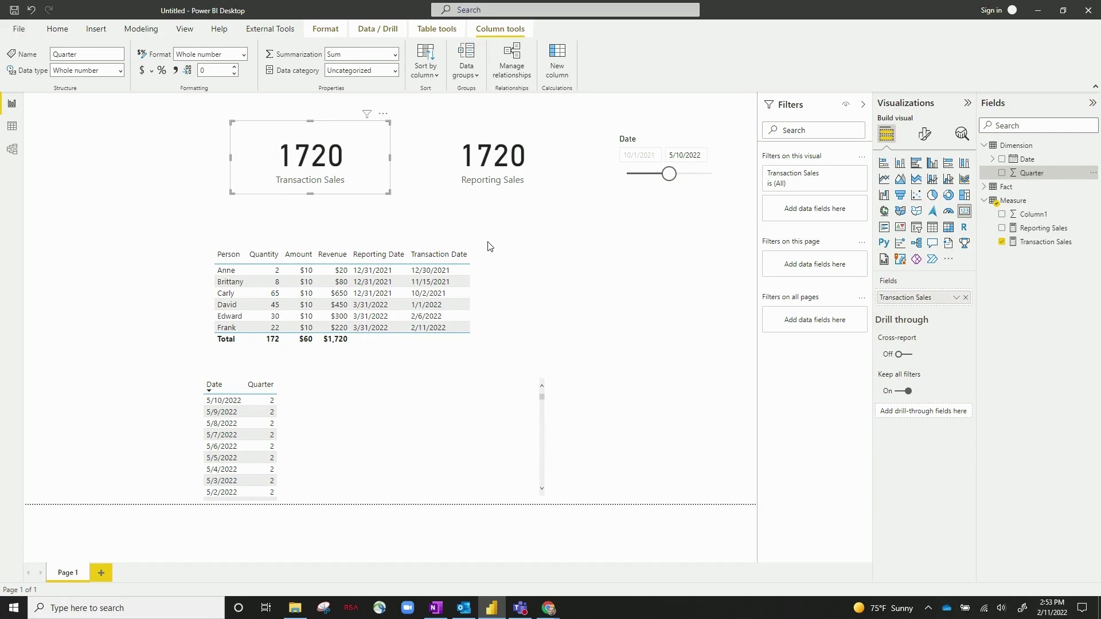
- Change the Date slicer end date to 1/31/2022, showing Transaction Sales 1200 and Reporting Sales 750
click(677, 156)
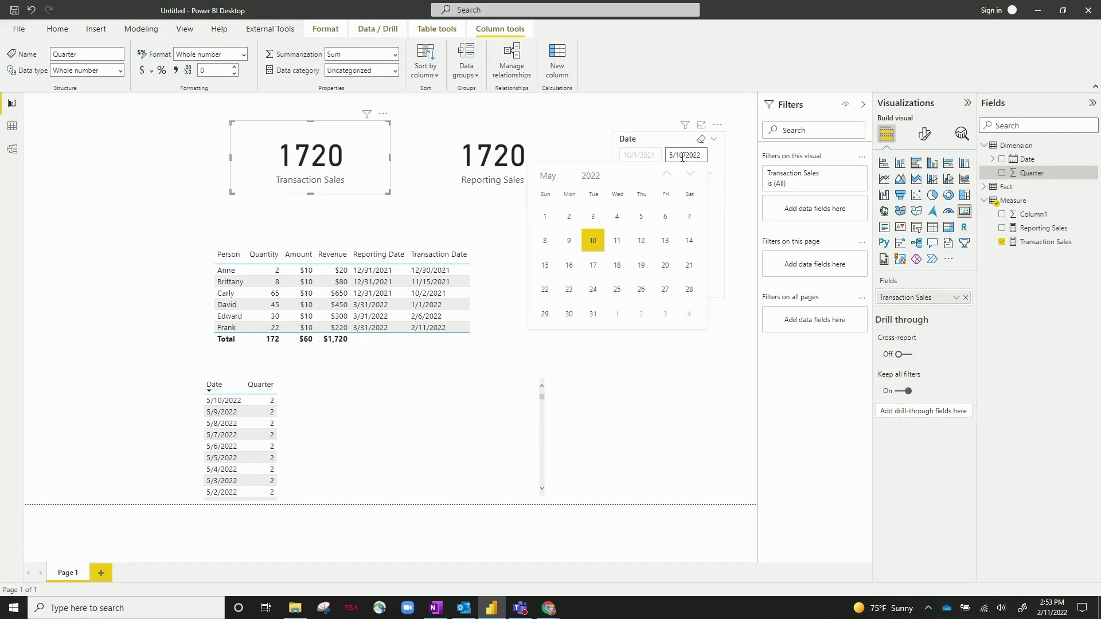
drag(669, 156, 683, 155)
text(1)
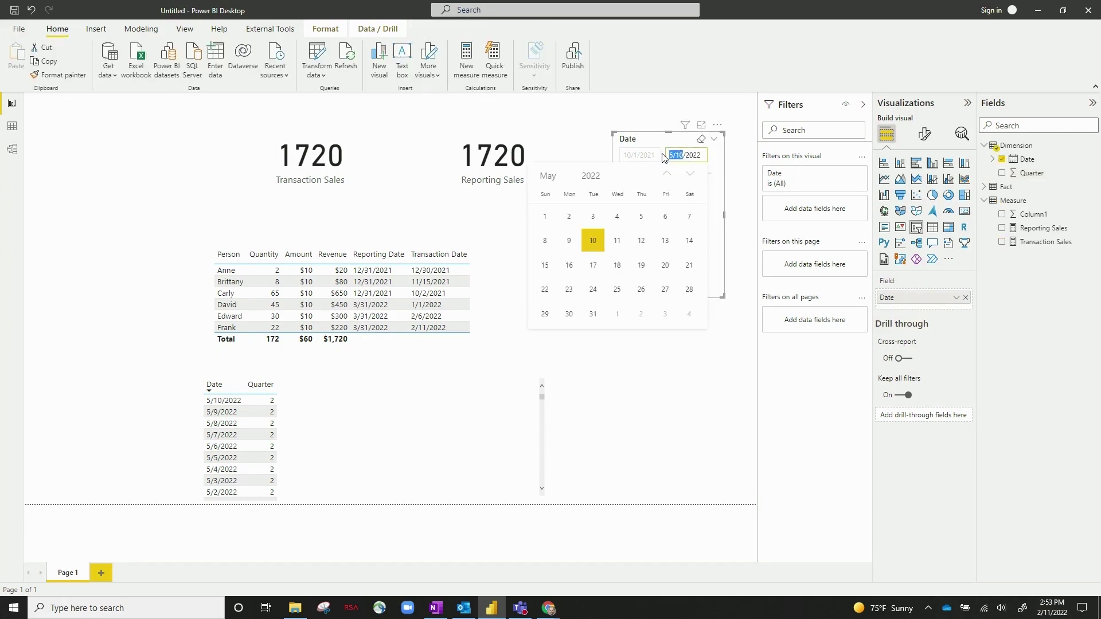
text(/31)
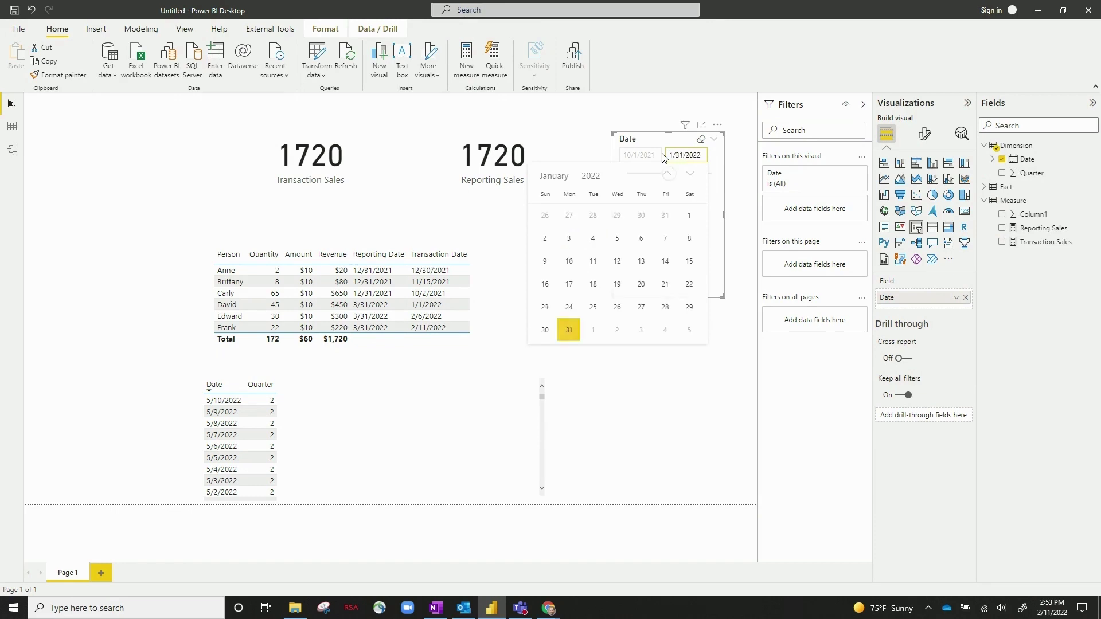
key(Return)
click(170, 146)
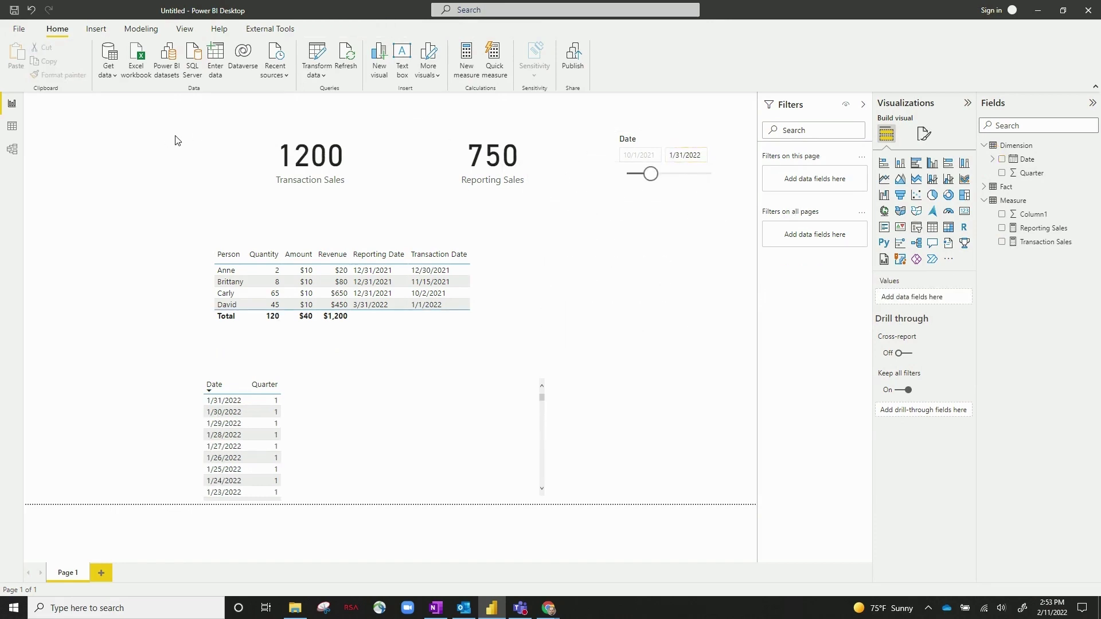